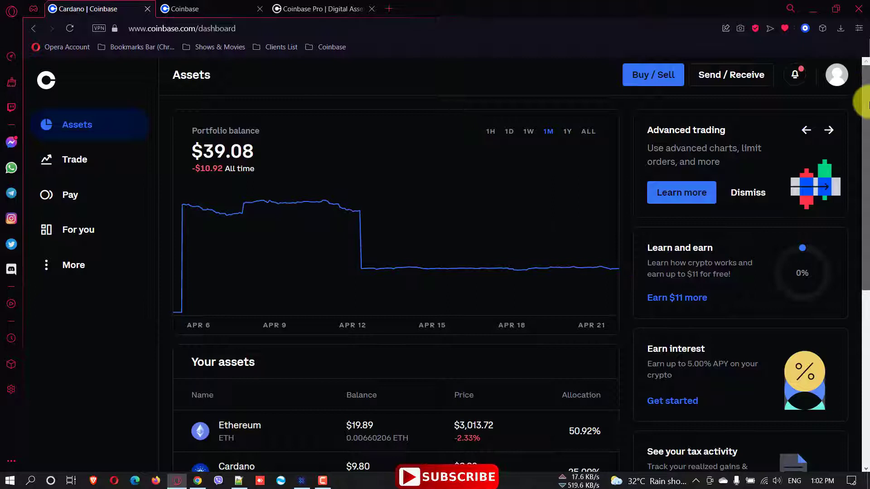
# Open the Convert panel and choose Ethereum as the coin to convert from.
pyautogui.scroll(-2, 861, 149)
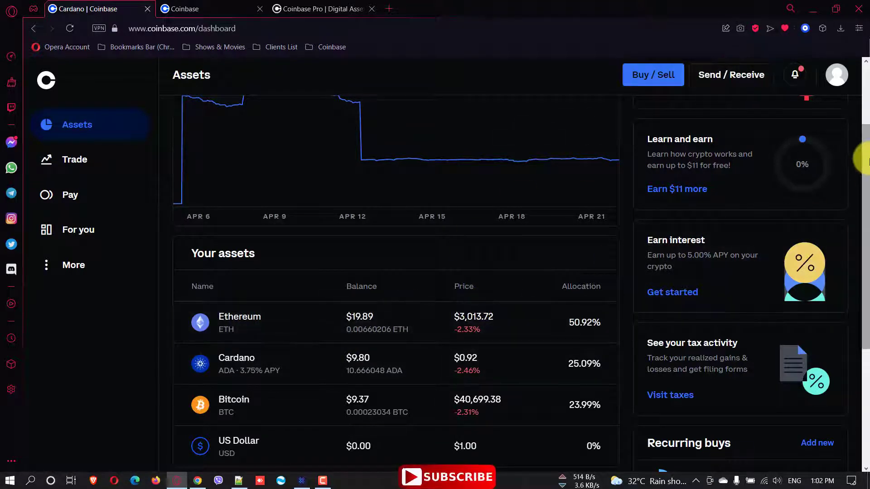
pyautogui.scroll(1, 862, 87)
pyautogui.scroll(2, 862, 87)
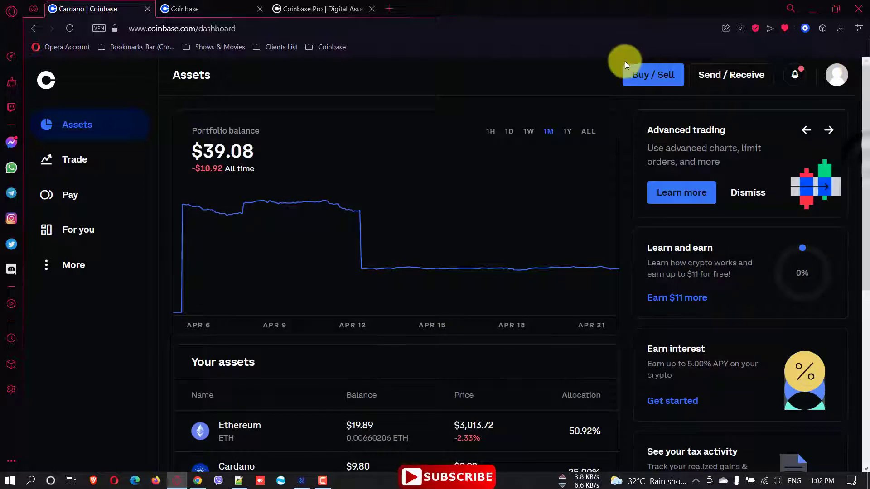
pyautogui.click(650, 75)
pyautogui.click(518, 130)
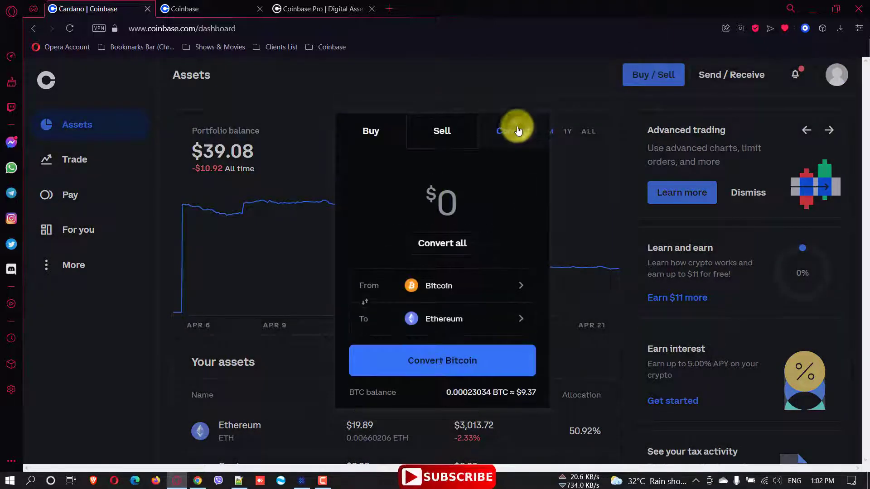
pyautogui.click(449, 293)
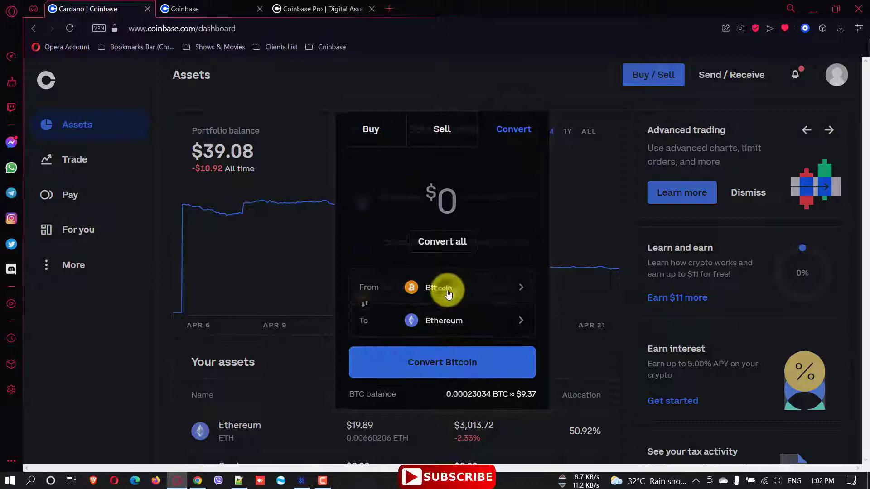
pyautogui.click(434, 194)
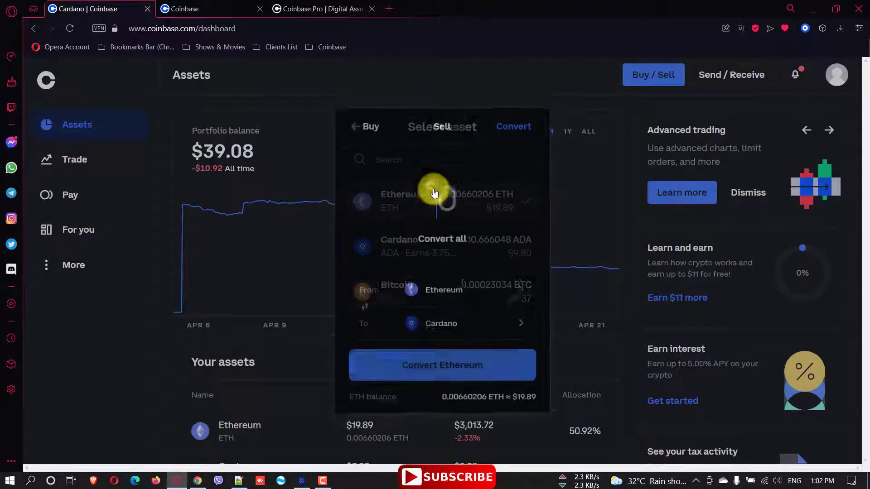
# Set Cardano as the target and $10 as the amount, preview the order, then back out without converting.
pyautogui.click(460, 326)
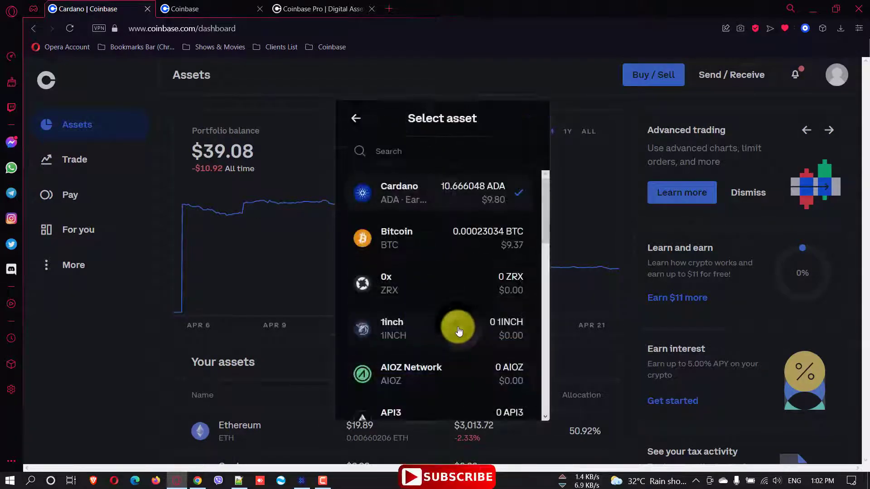
pyautogui.click(356, 114)
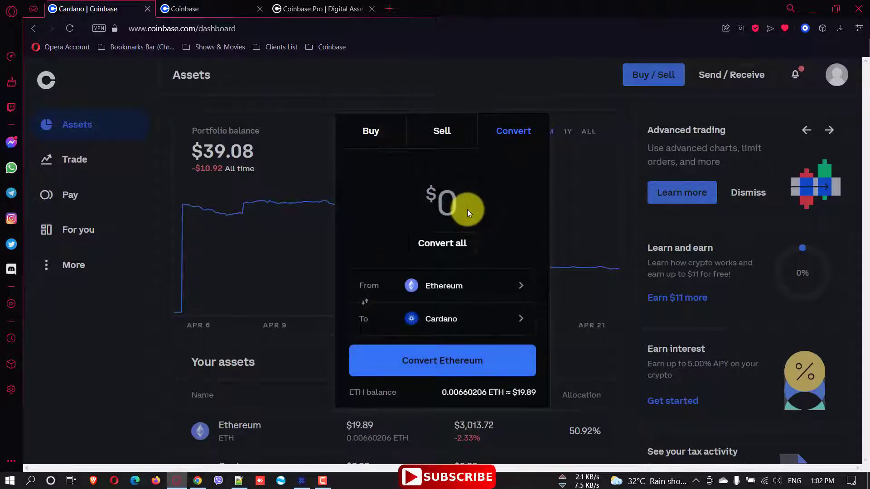
pyautogui.write('10')
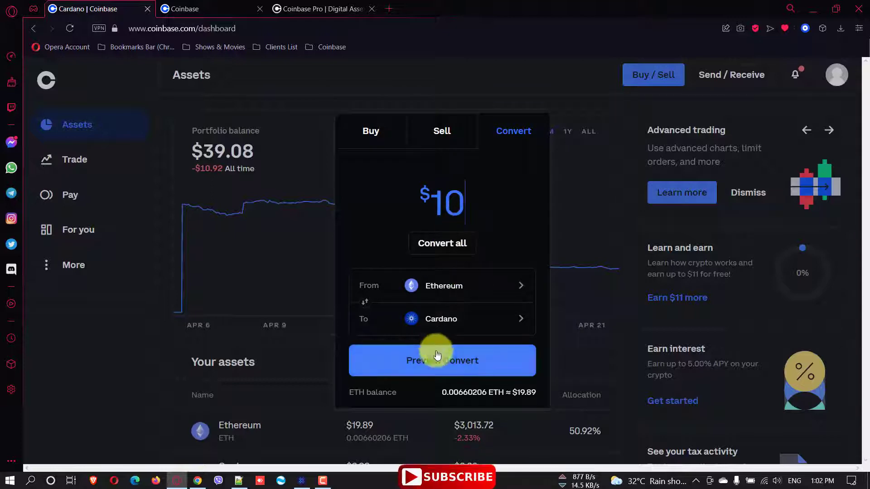
pyautogui.click(478, 370)
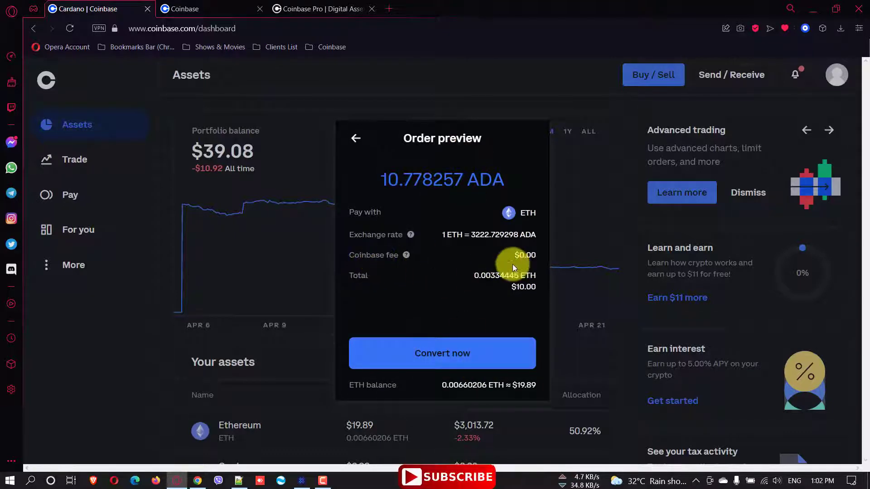
pyautogui.click(356, 141)
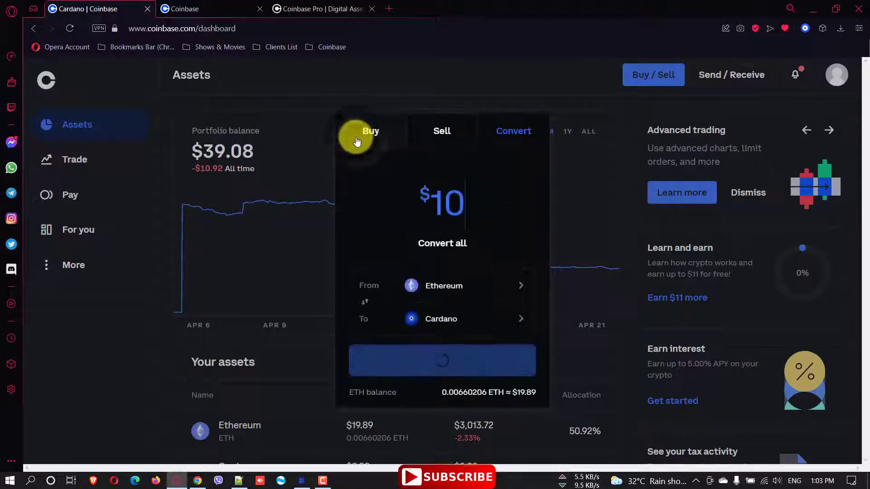
# Close the convert panel and open the Cardano ADA page from Your assets.
pyautogui.click(576, 210)
pyautogui.moveTo(866, 162); pyautogui.dragTo(867, 257)
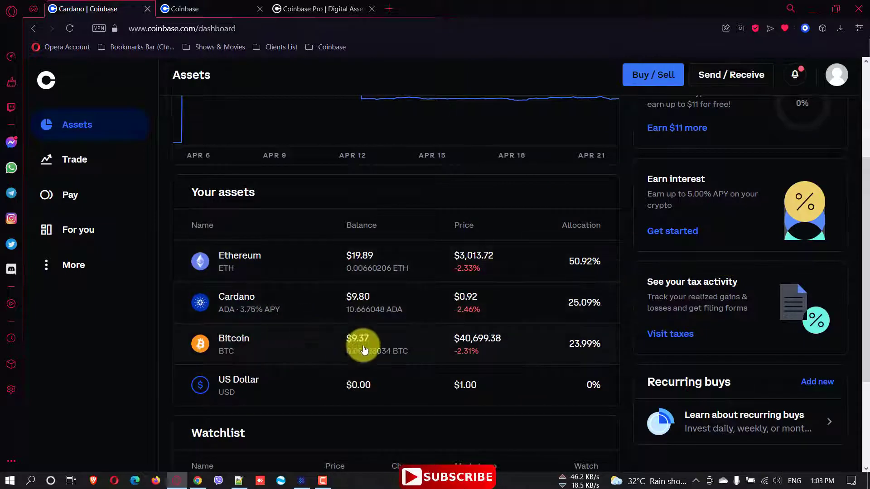
pyautogui.click(384, 308)
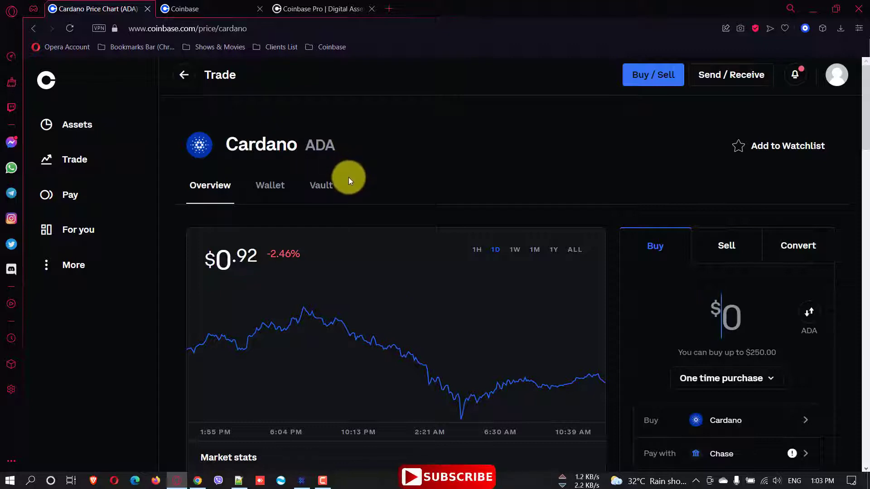
# Switch to CoinMarketCap in Chrome and open the Cardano coin page.
pyautogui.hotkey('alt', 'Tab')
pyautogui.hotkey('alt', 'Tab')
pyautogui.hotkey('alt', 'Tab')
pyautogui.hotkey('alt', 'Tab')
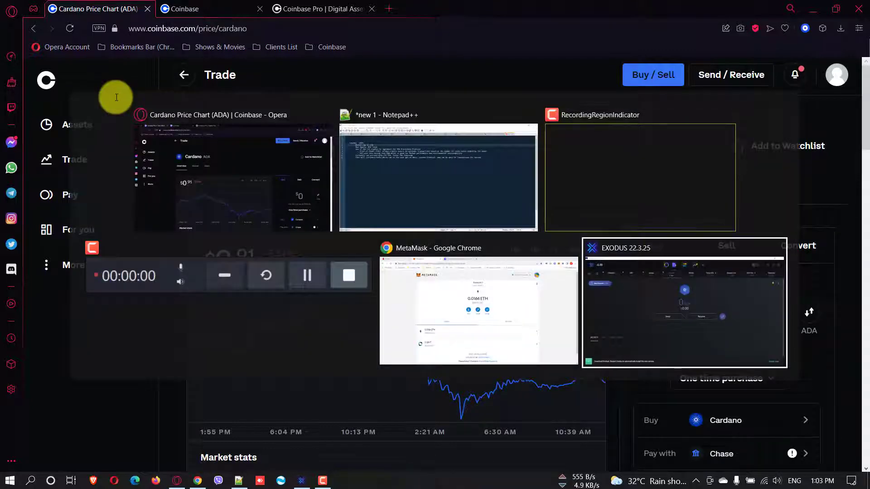
pyautogui.hotkey('alt', 'shift', 'Tab')
pyautogui.hotkey('alt', 'Tab')
pyautogui.hotkey('alt', 'Tab')
pyautogui.hotkey('alt', 'Tab')
pyautogui.hotkey('alt', 'Tab')
pyautogui.hotkey('alt', 'Tab')
pyautogui.hotkey('alt', 'Tab')
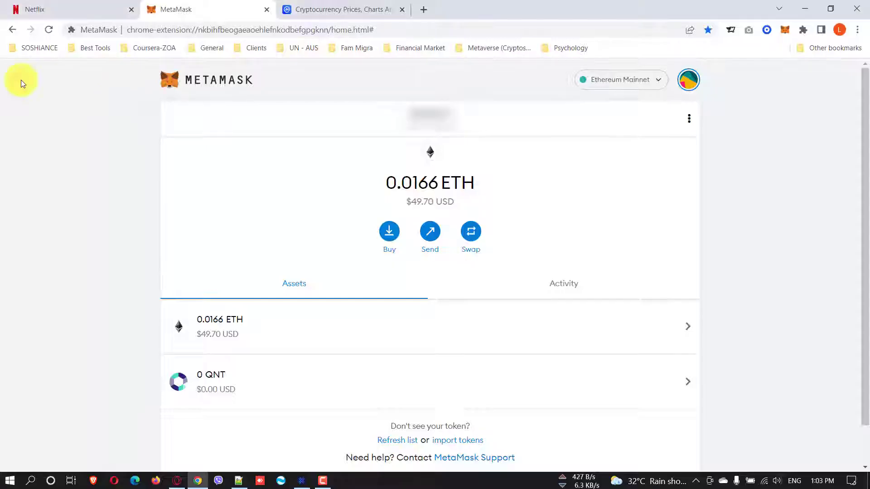
pyautogui.click(356, 7)
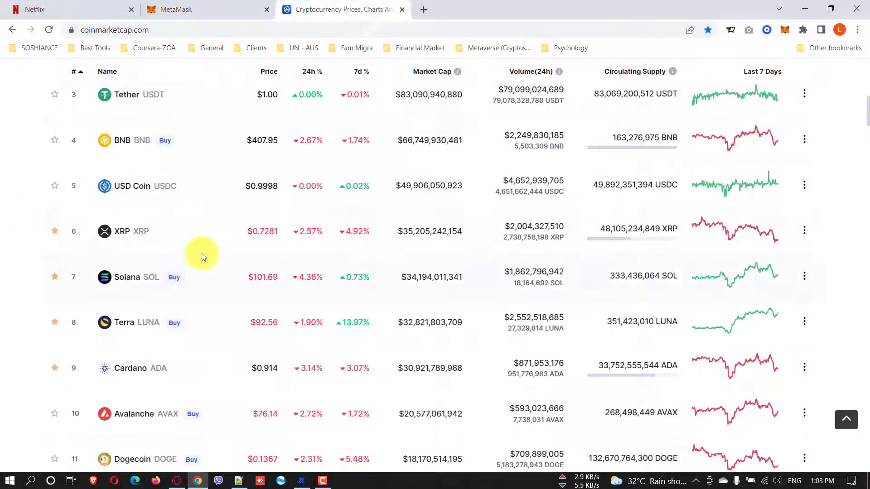
pyautogui.click(144, 370)
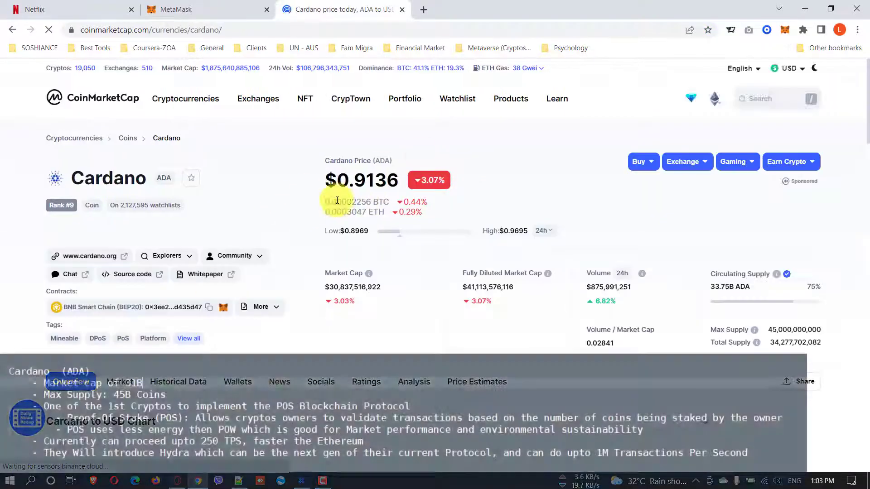
# Review Cardano's $0.9112 price, all-time high and supply figures, then return to the top.
pyautogui.moveTo(358, 184); pyautogui.dragTo(371, 192)
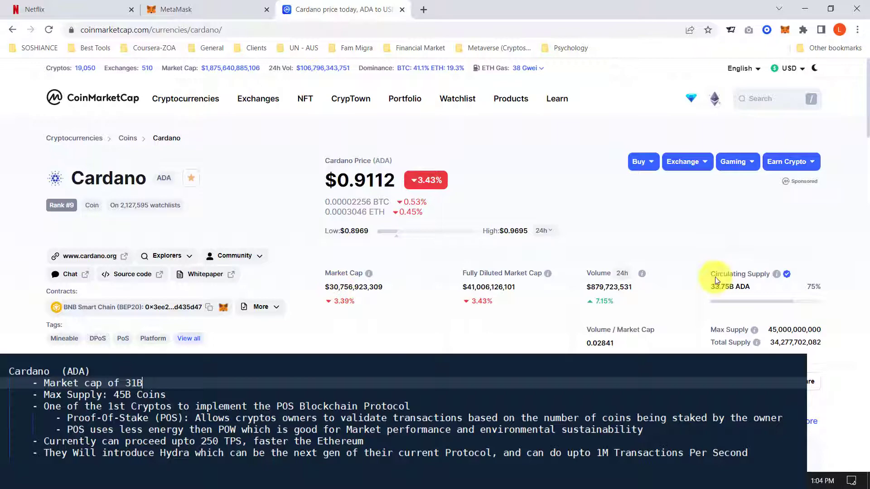
pyautogui.scroll(-20, 861, 150)
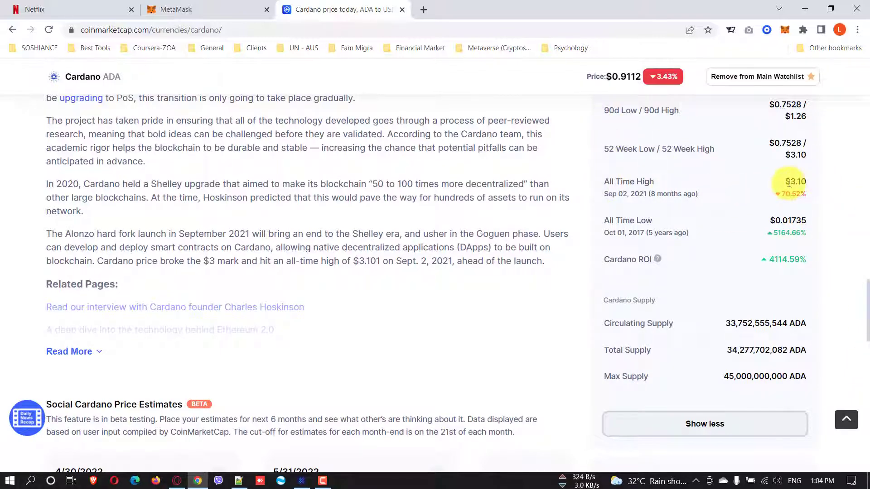
pyautogui.moveTo(792, 182); pyautogui.dragTo(804, 189)
pyautogui.click(848, 224)
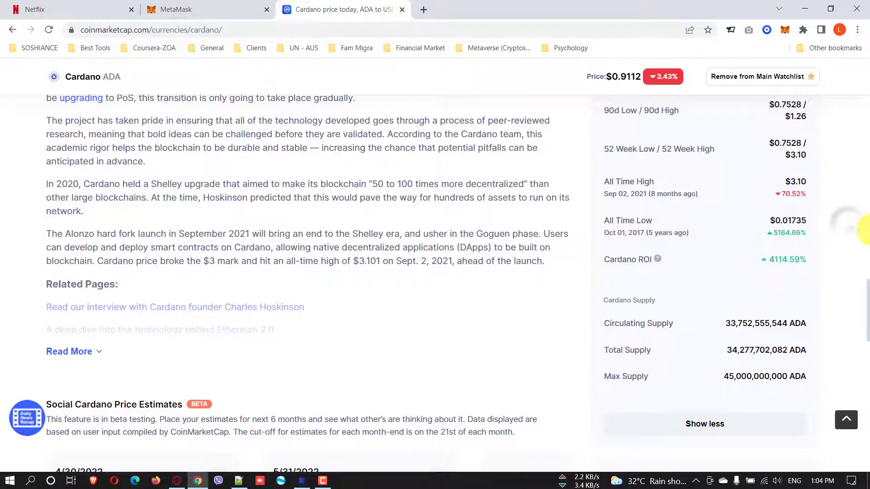
pyautogui.click(867, 232)
pyautogui.moveTo(868, 232); pyautogui.dragTo(861, 68)
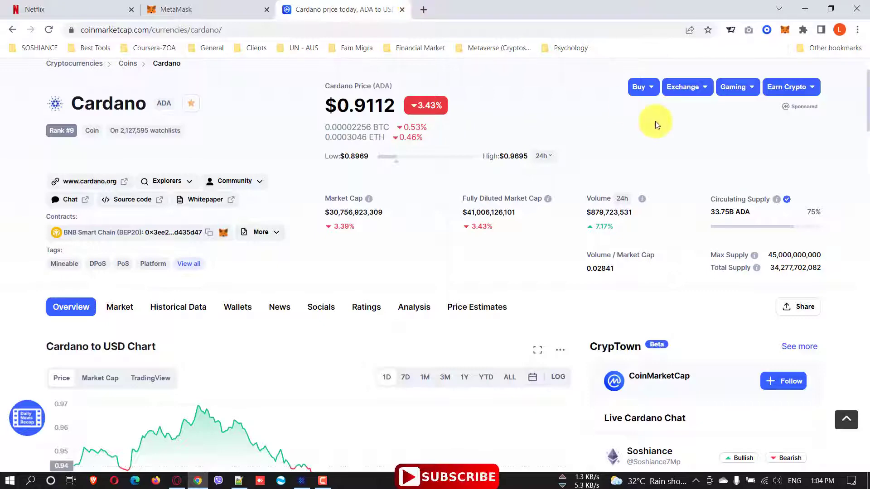
# Switch to Exodus, select the Cardano wallet and copy its ADA receiving address.
pyautogui.hotkey('alt', 'Tab')
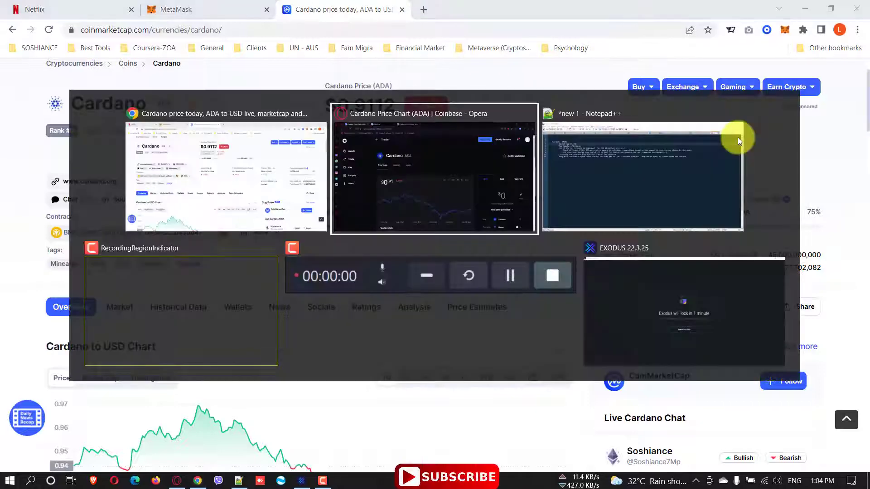
pyautogui.hotkey('alt', 'Tab')
pyautogui.hotkey('alt', 'Tab')
pyautogui.hotkey('alt', 'Tab')
pyautogui.hotkey('alt', 'Tab')
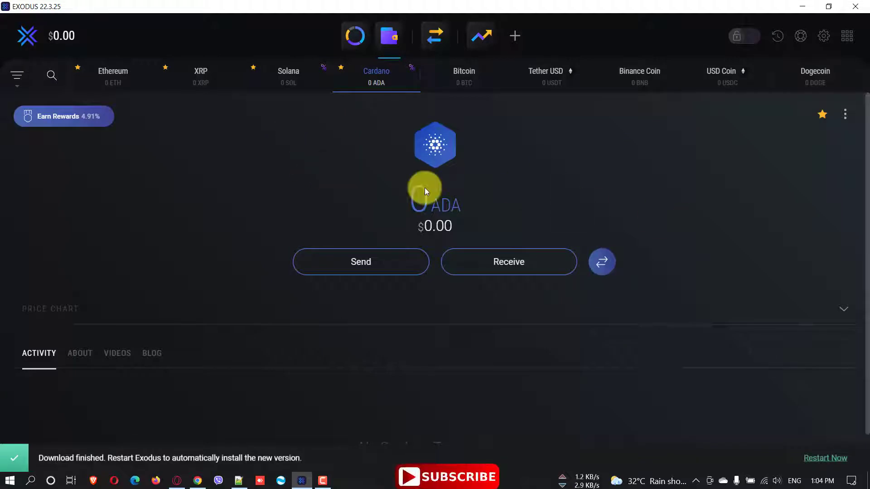
pyautogui.click(93, 68)
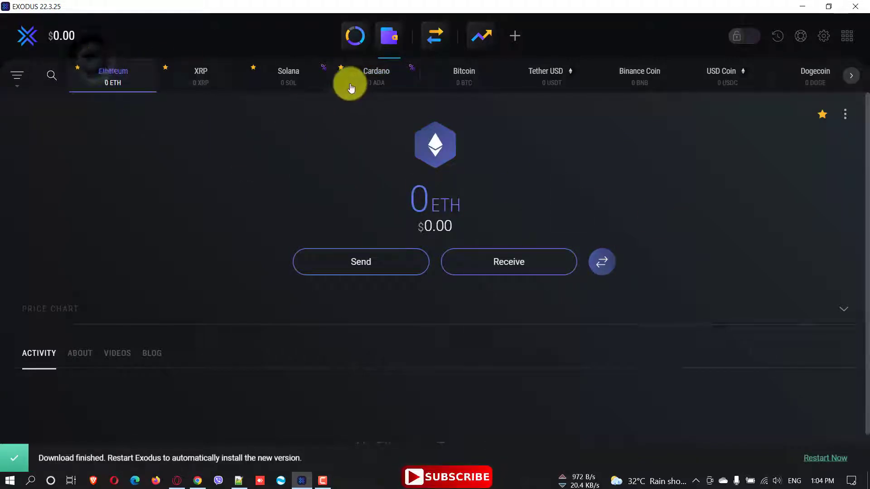
pyautogui.click(394, 84)
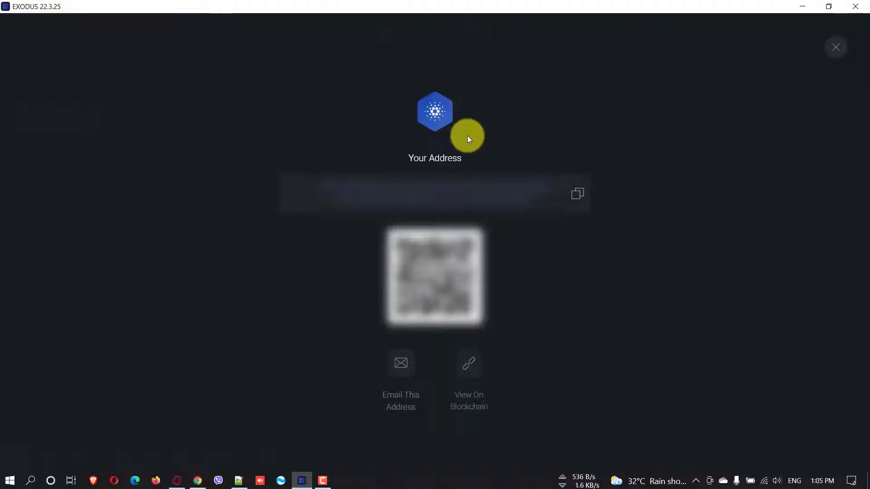
pyautogui.click(577, 194)
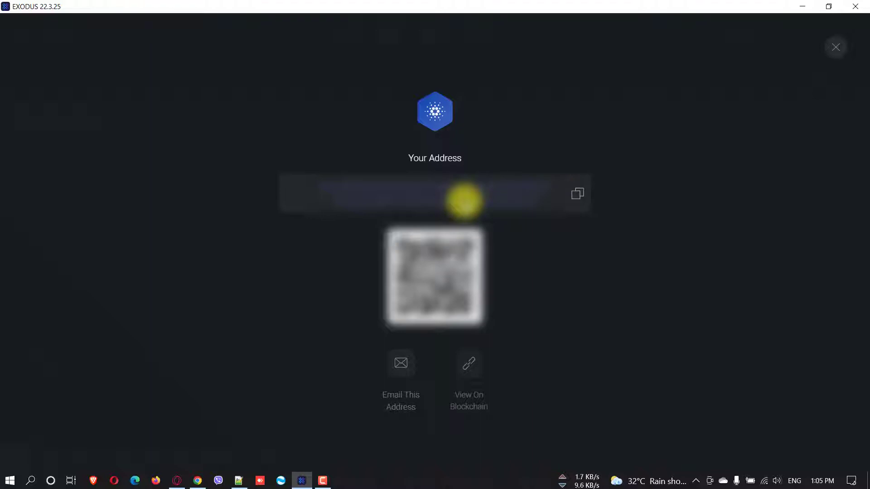
pyautogui.click(579, 196)
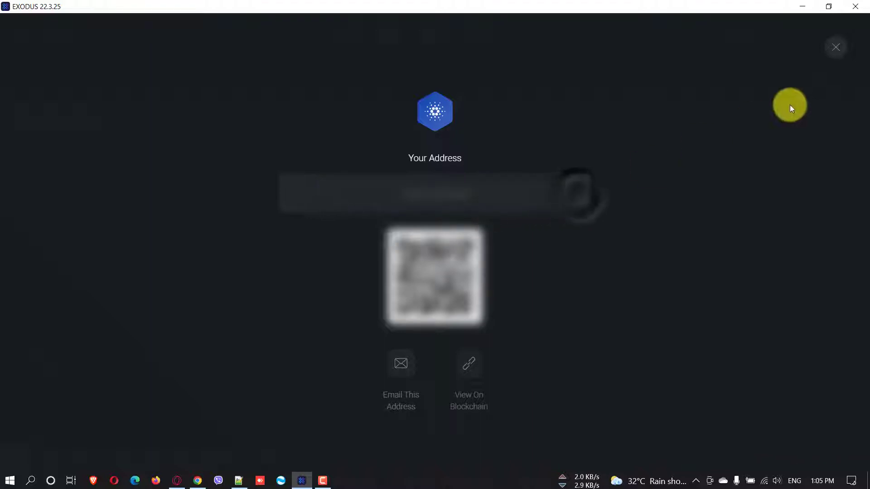
# Back in Coinbase, start a send of the entire $9.71 ADA balance.
pyautogui.click(837, 56)
pyautogui.hotkey('alt', 'Tab')
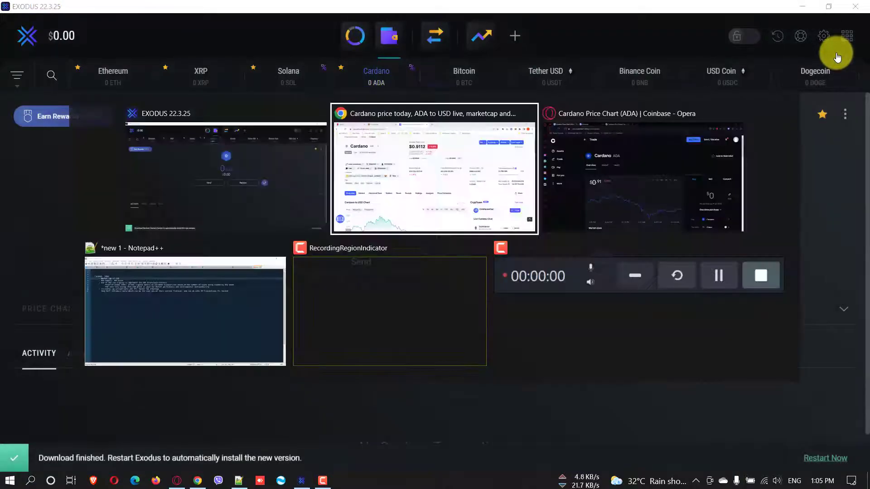
pyautogui.hotkey('alt', 'Tab')
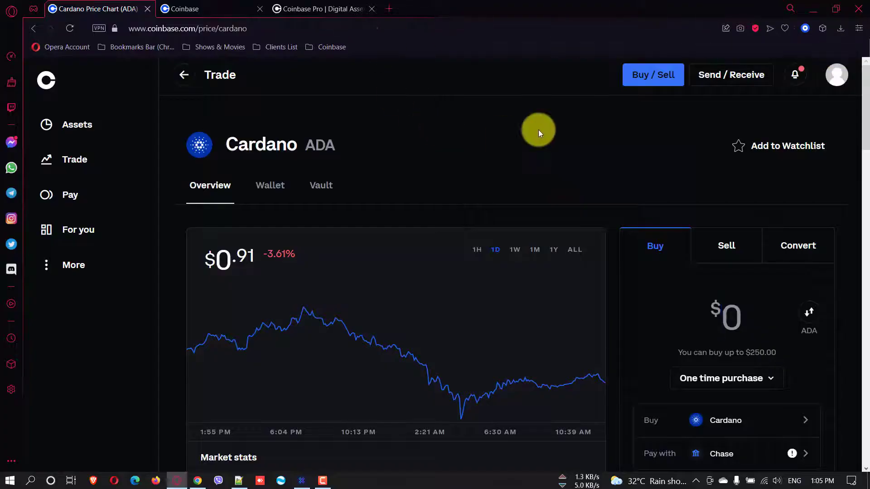
pyautogui.click(719, 78)
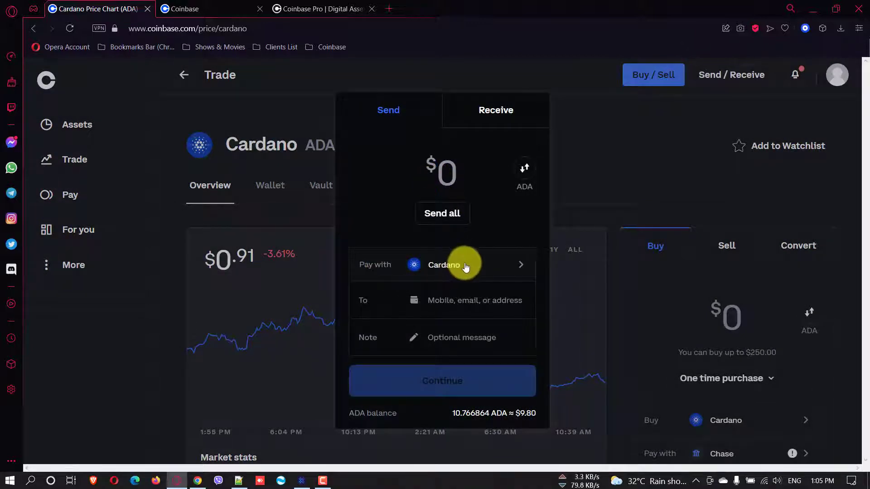
pyautogui.click(442, 213)
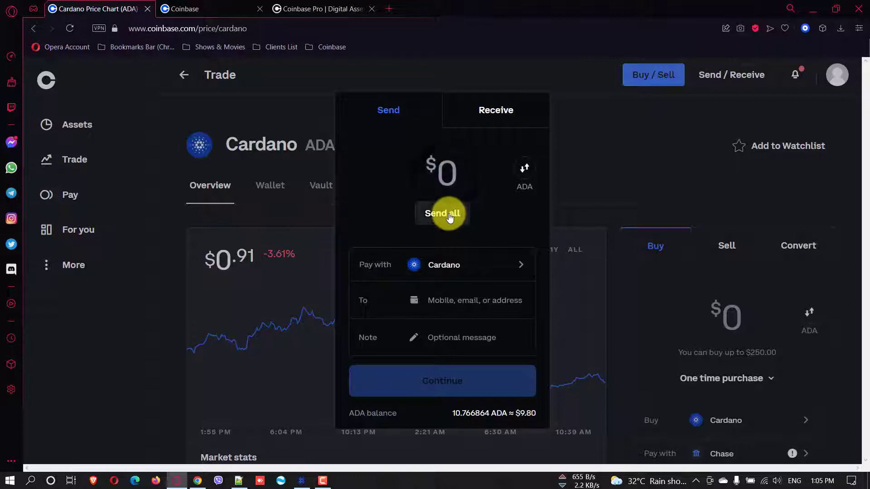
# Set the Exodus address as recipient and add the note 'Test Transfer'.
pyautogui.click(443, 298)
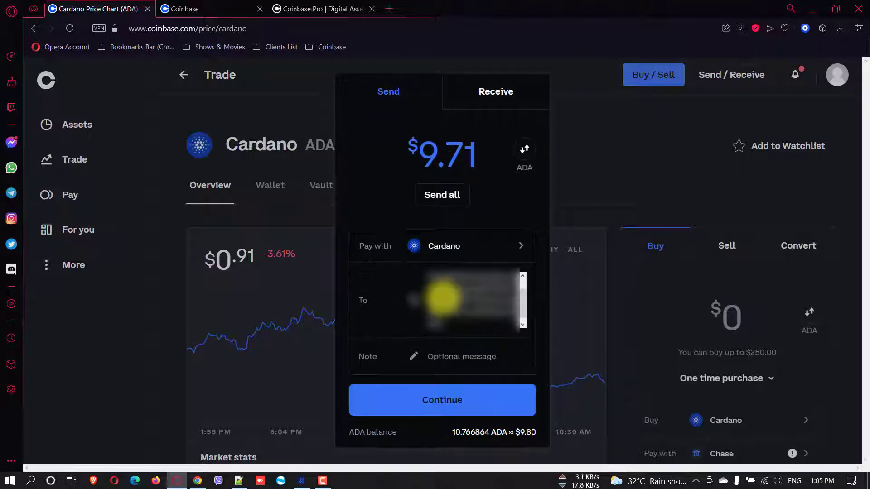
pyautogui.click(452, 361)
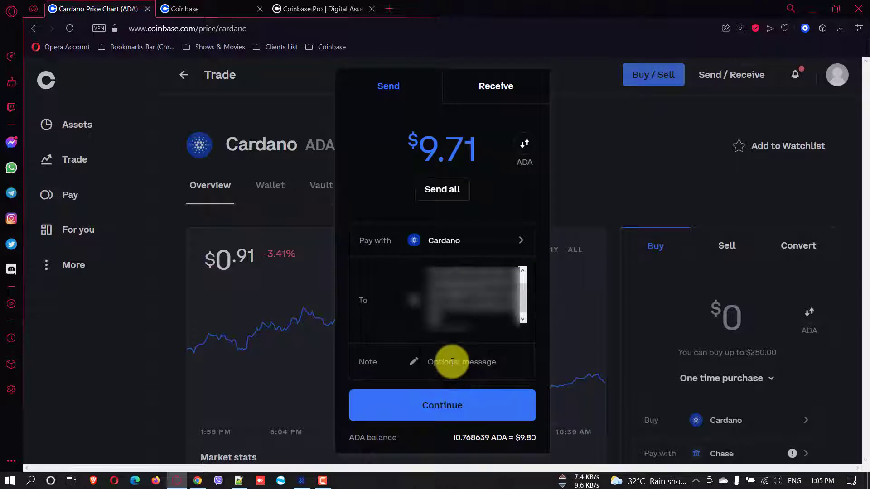
pyautogui.write('Test Transfer')
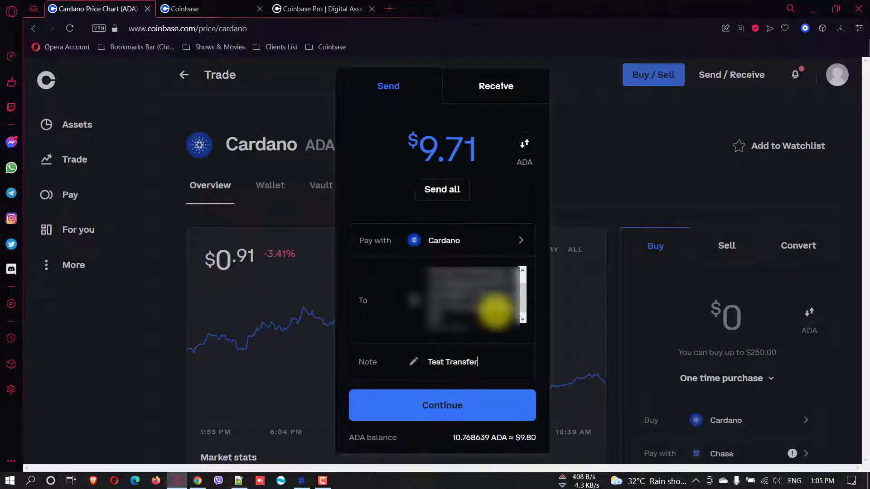
pyautogui.click(525, 297)
pyautogui.moveTo(525, 298); pyautogui.dragTo(520, 278)
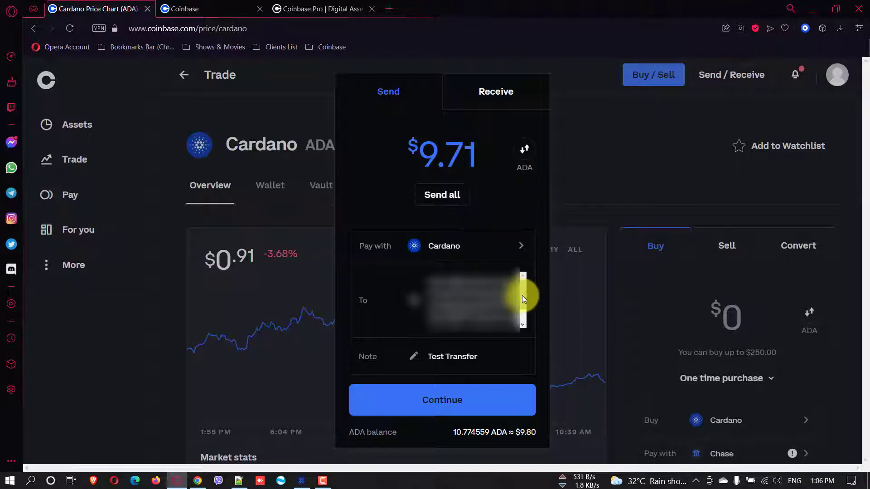
pyautogui.moveTo(522, 296); pyautogui.dragTo(526, 335)
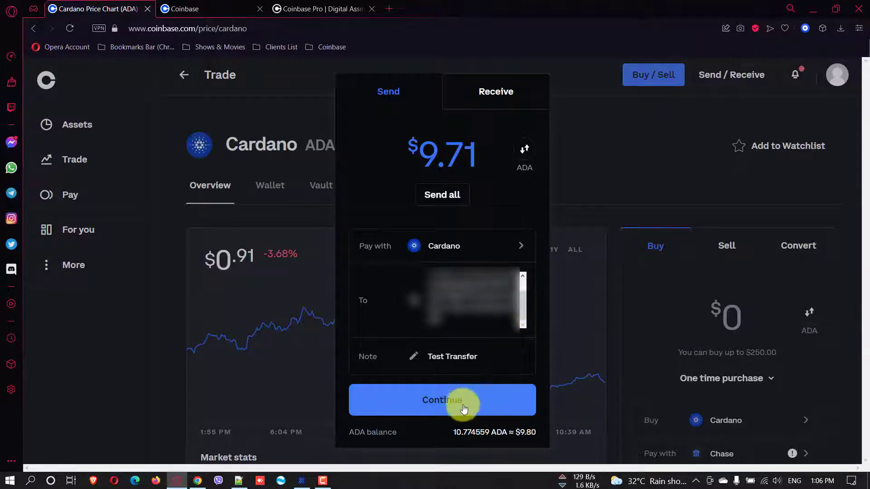
# Review the network fee, send all 10.486027 ADA, and check the Coinbase Cardano balance.
pyautogui.click(485, 402)
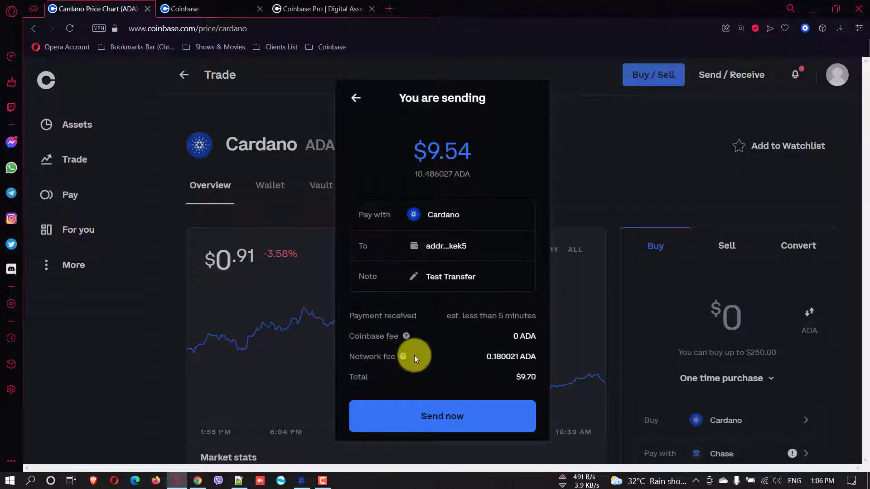
pyautogui.doubleClick(506, 363)
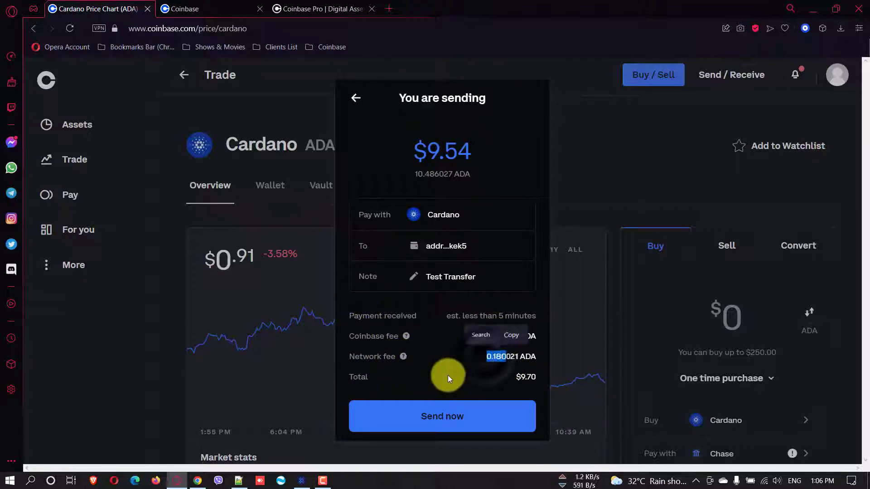
pyautogui.click(448, 375)
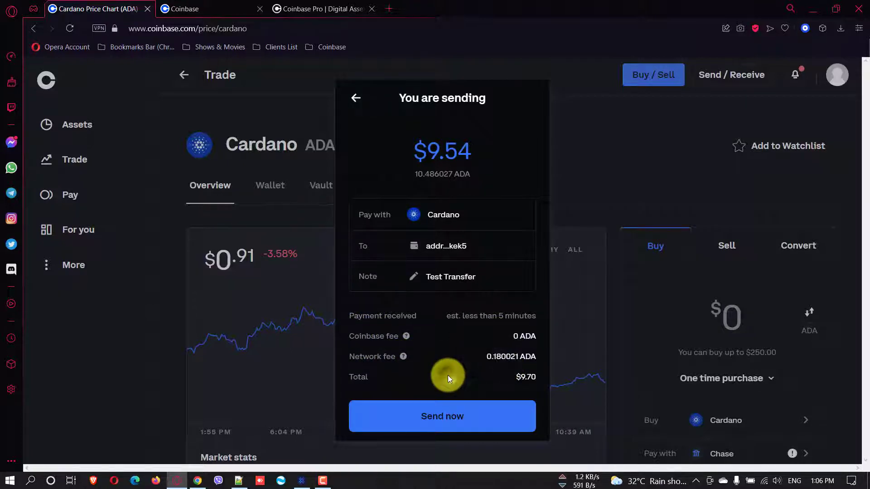
pyautogui.click(480, 420)
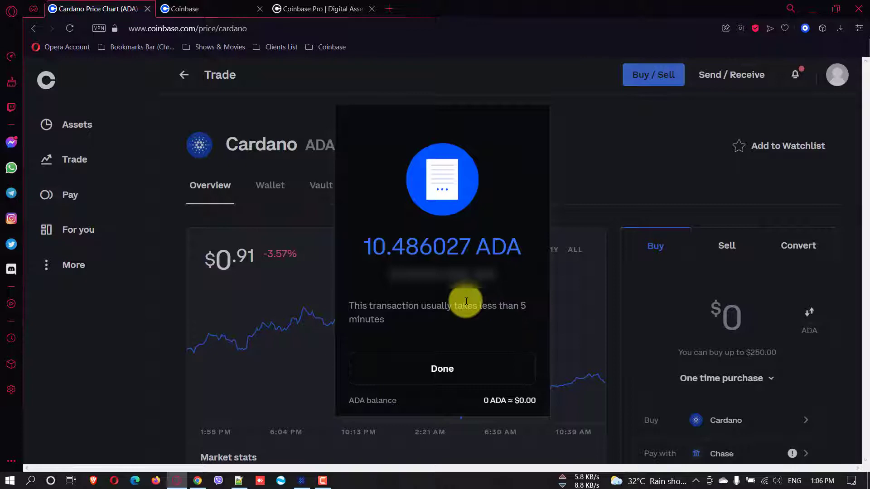
pyautogui.click(480, 380)
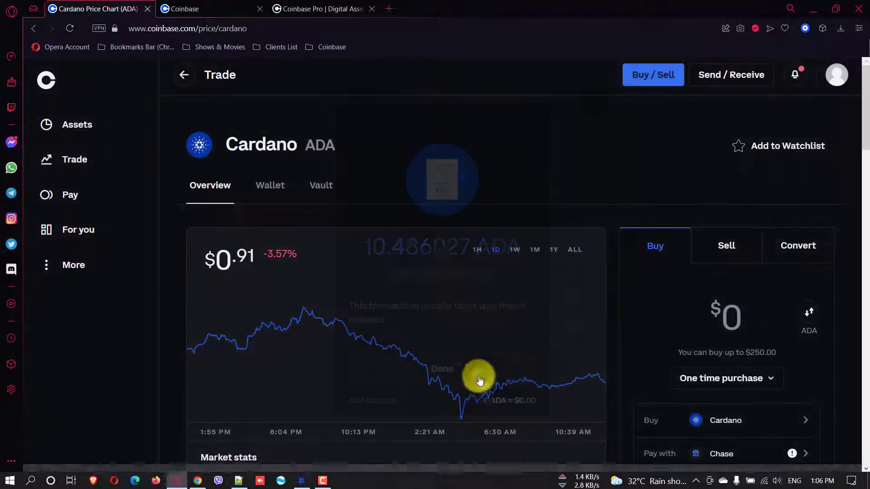
pyautogui.click(272, 190)
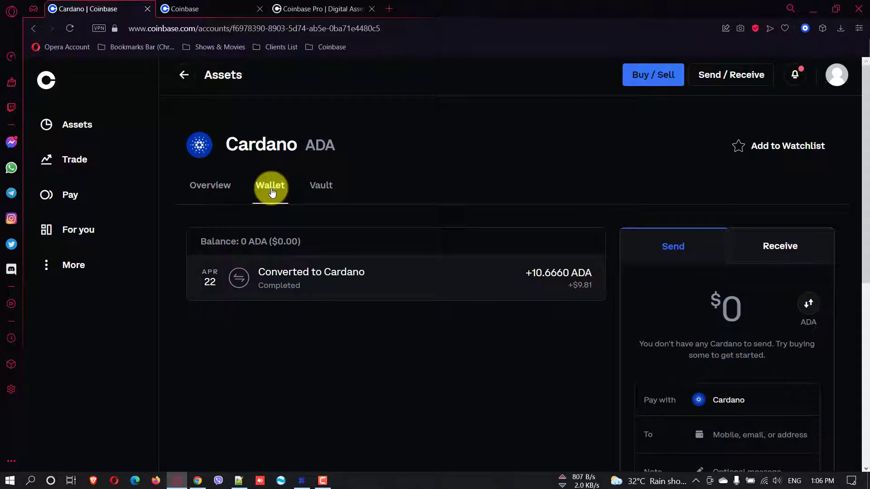
pyautogui.hotkey('alt', 'Tab')
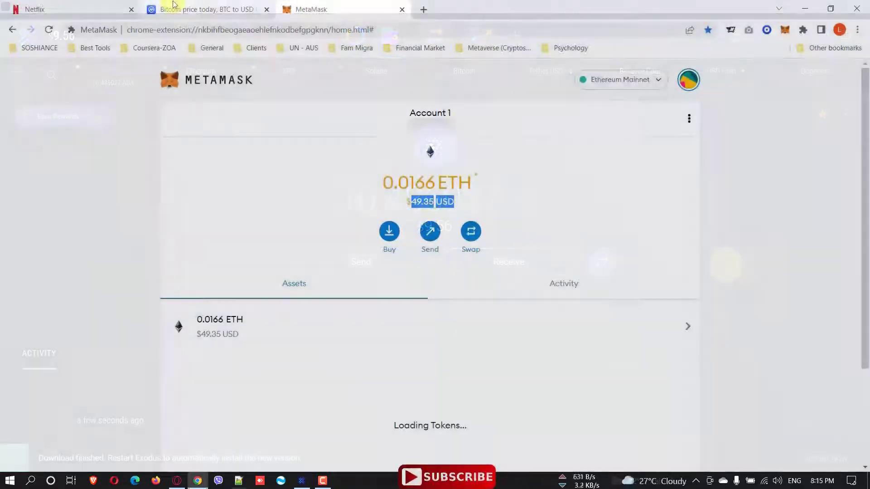
# Switch to the CoinMarketCap Bitcoin page showing BTC at $39,928.56.
pyautogui.click(173, 5)
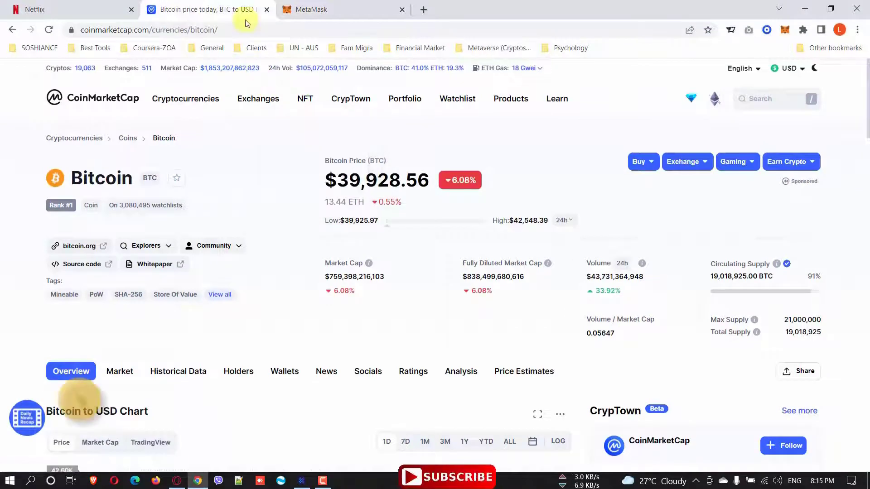
# Return to the Coinbase dashboard and open the Bitcoin asset page.
pyautogui.hotkey('alt', 'Tab')
pyautogui.hotkey('alt', 'Tab')
pyautogui.hotkey('alt', 'Tab')
pyautogui.hotkey('alt', 'Tab')
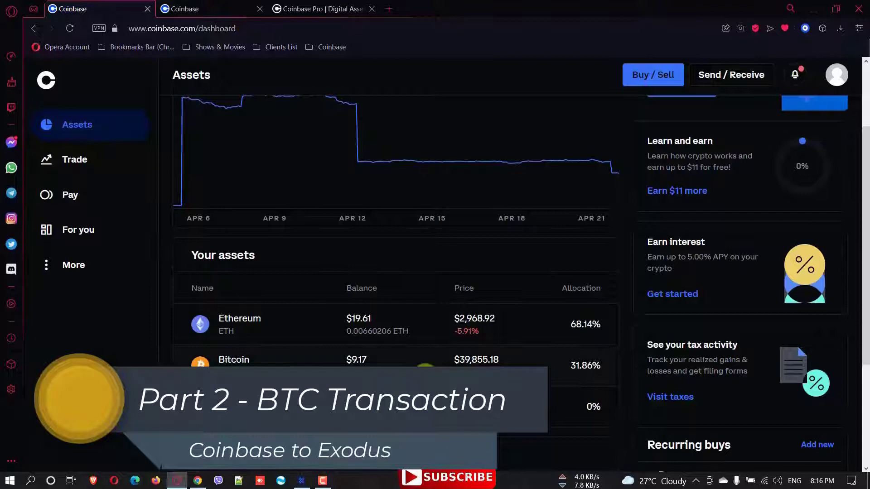
pyautogui.click(301, 481)
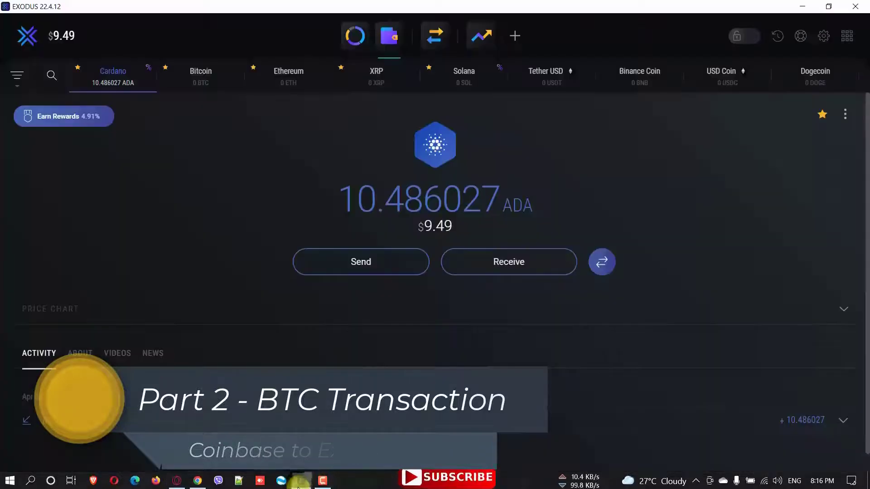
pyautogui.hotkey('alt', 'Tab')
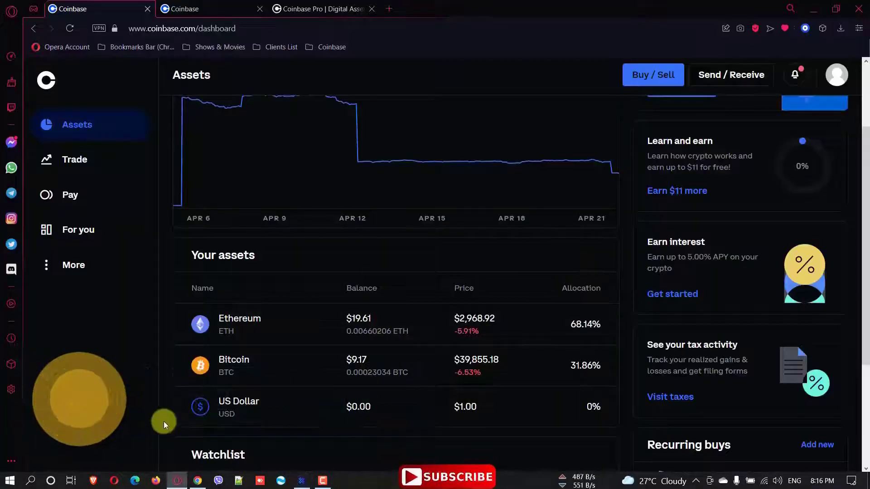
pyautogui.click(405, 372)
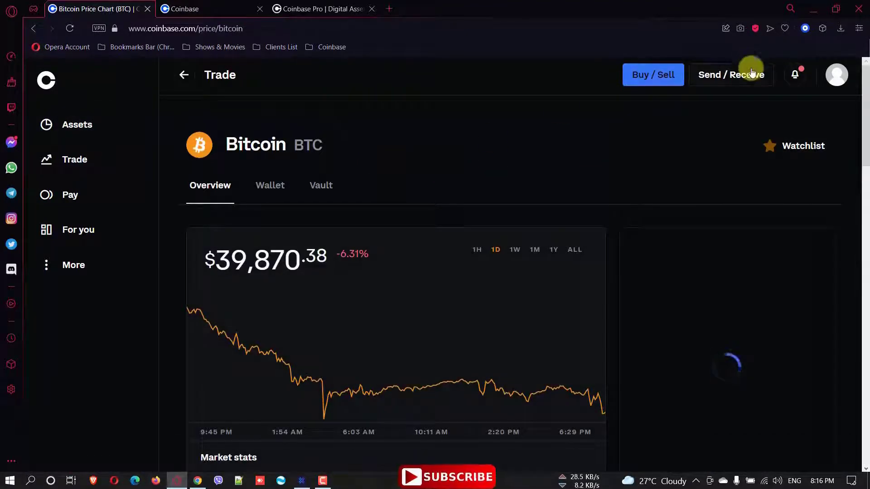
# Start a Bitcoin send to the pasted Exodus BTC address, note 'Test BTC Transaction', sending all $9.19.
pyautogui.click(747, 81)
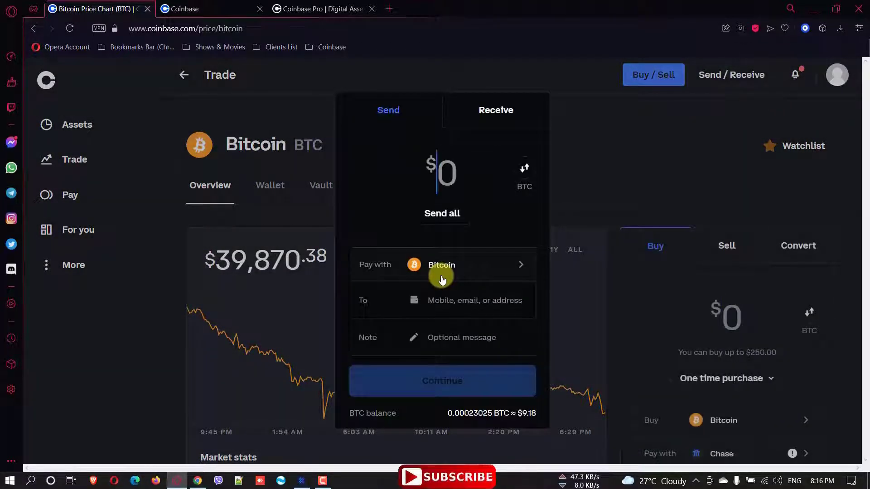
pyautogui.click(467, 305)
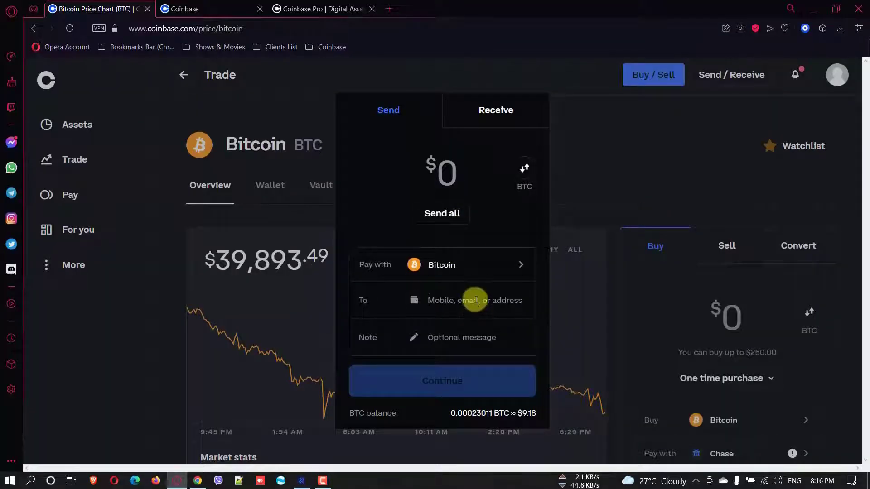
pyautogui.hotkey('ctrl', 'v')
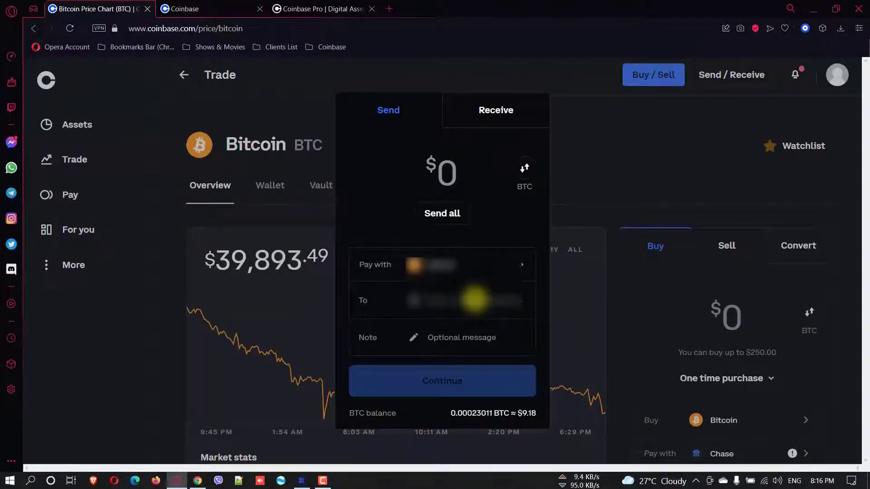
pyautogui.click(472, 359)
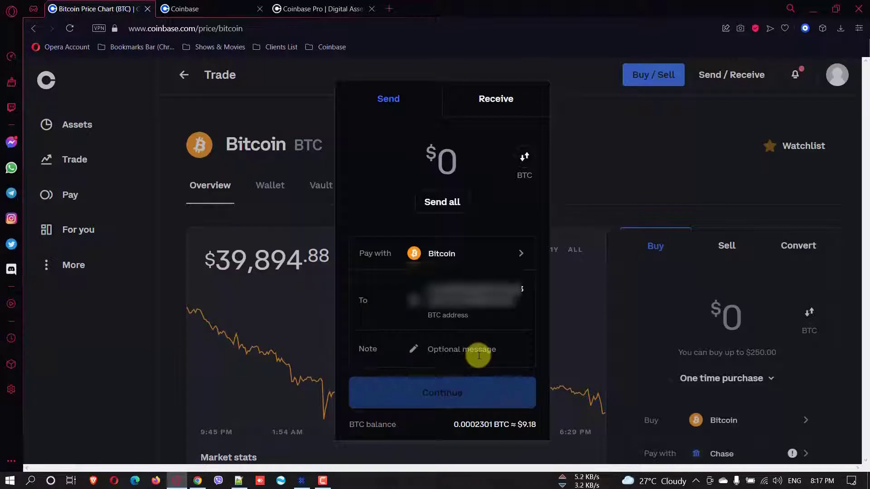
pyautogui.write('Test BT')
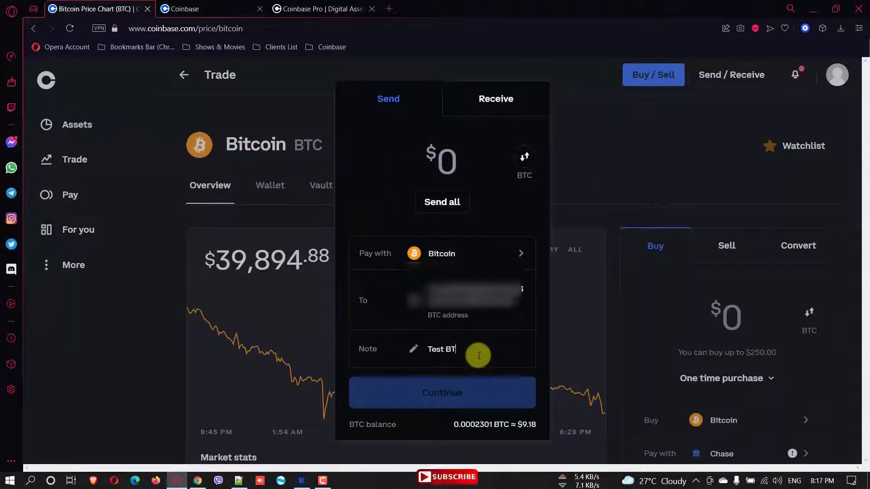
pyautogui.write('C Transa')
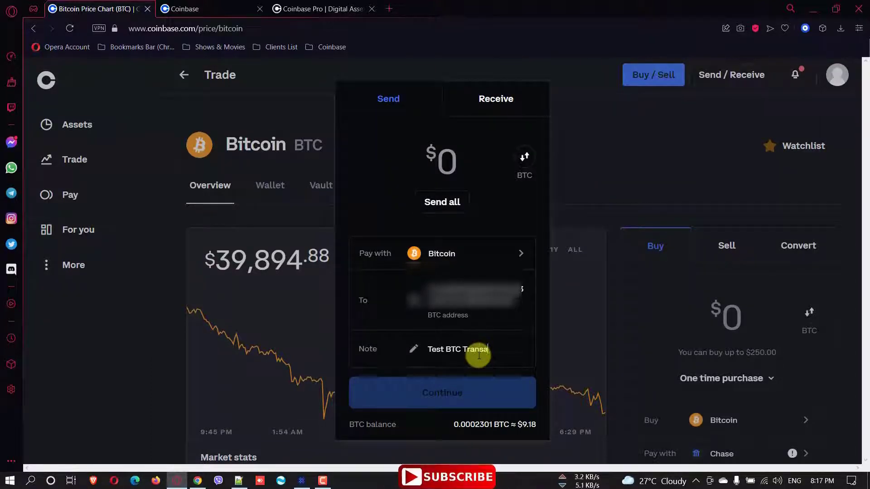
pyautogui.write('ction')
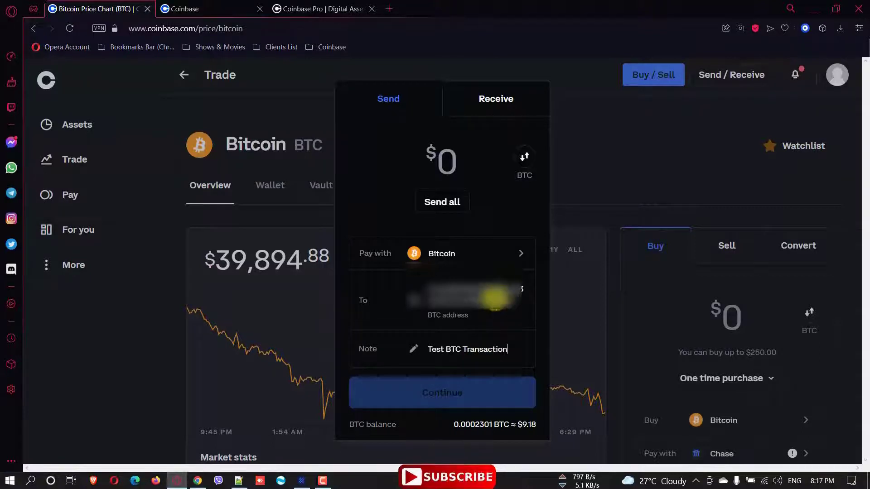
pyautogui.click(496, 295)
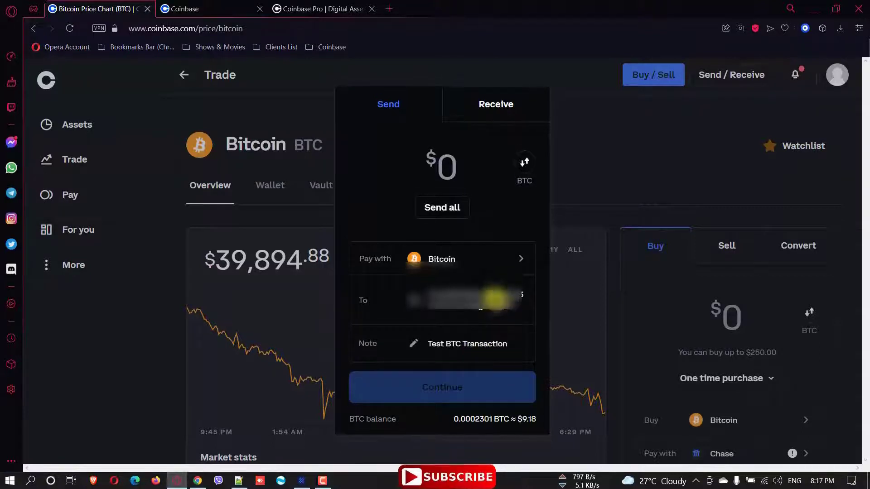
pyautogui.click(446, 206)
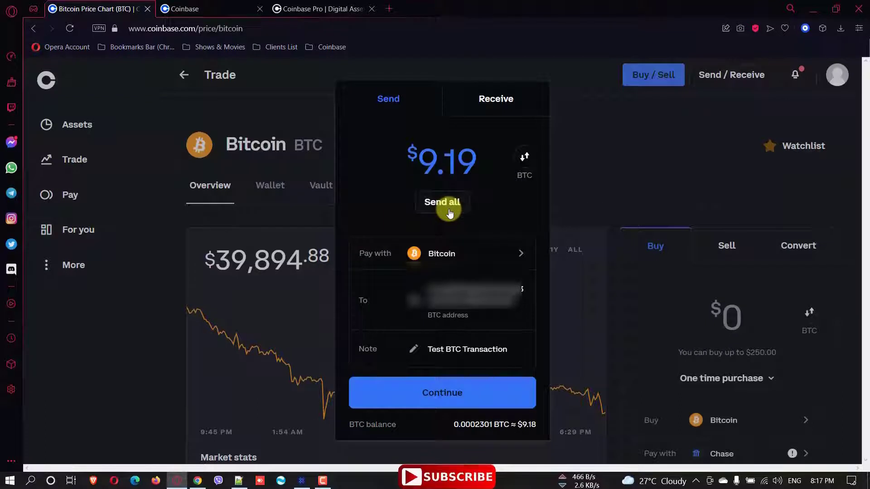
# Review and send 0.0002284 BTC ($9.11), then dismiss the confirmation.
pyautogui.click(470, 396)
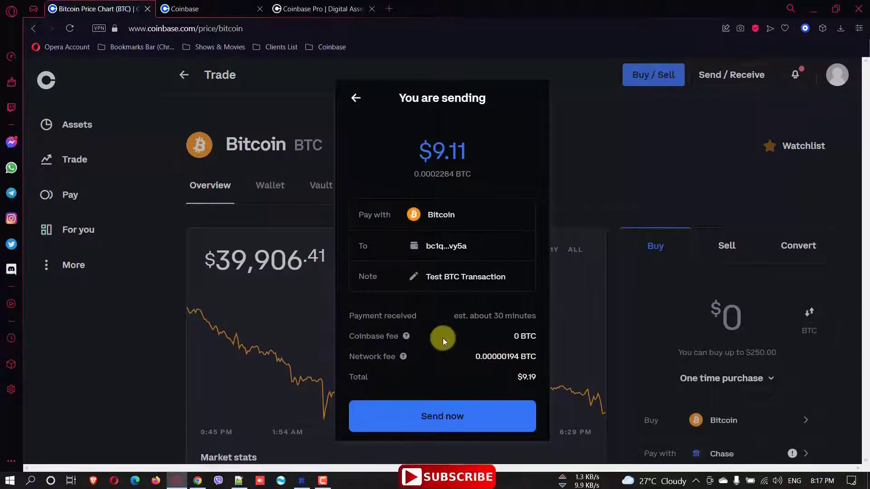
pyautogui.click(484, 416)
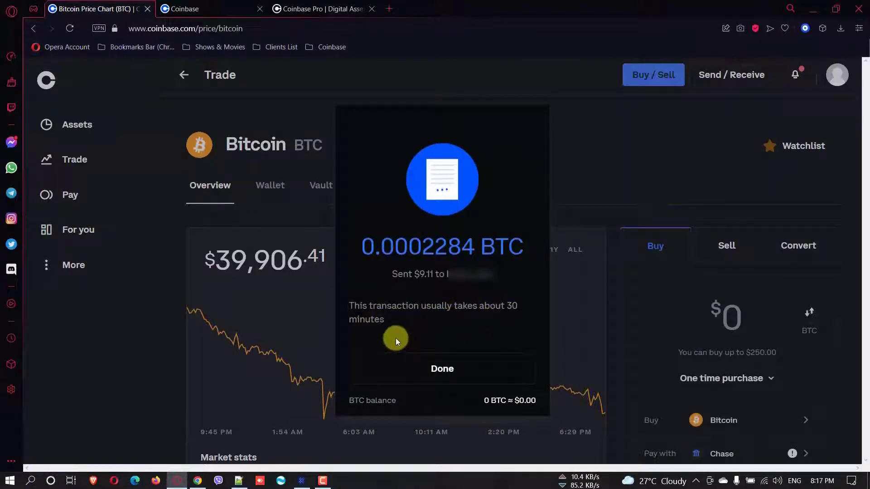
pyautogui.click(457, 372)
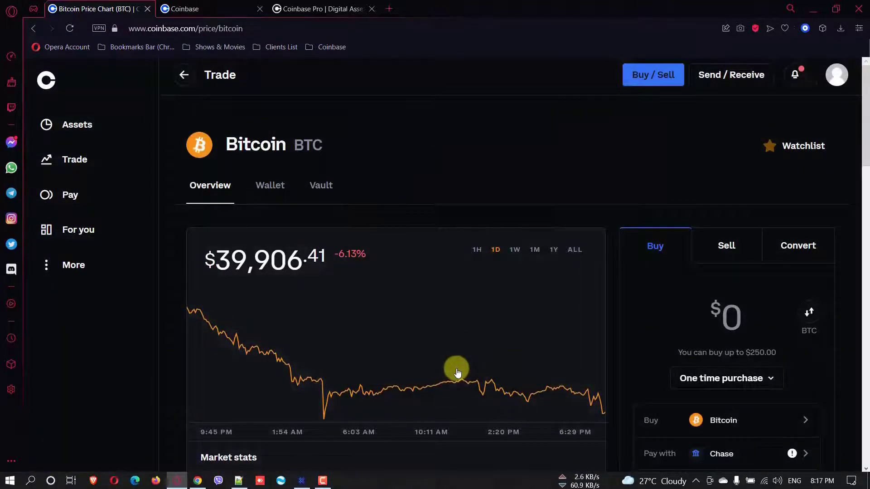
# In Exodus, view the Bitcoin wallet showing the pending 0.0002284 BTC ($9.11) deposit.
pyautogui.hotkey('alt', 'Tab')
pyautogui.hotkey('alt', 'Tab')
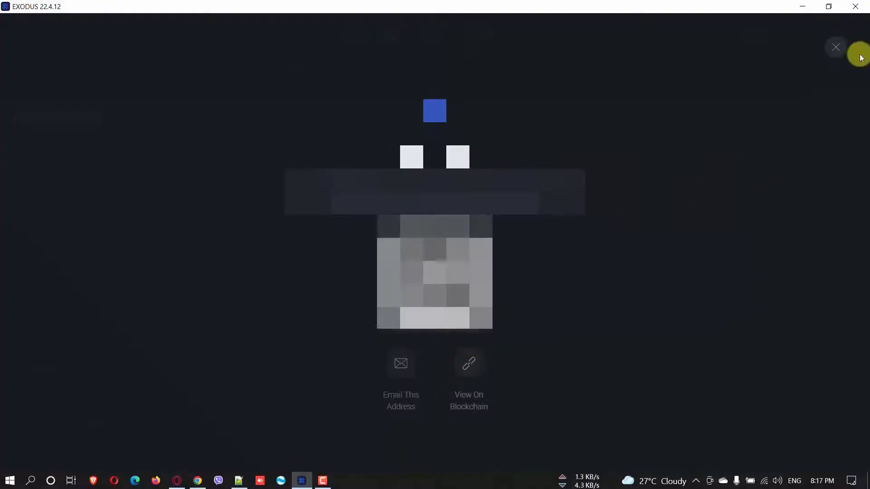
pyautogui.click(837, 48)
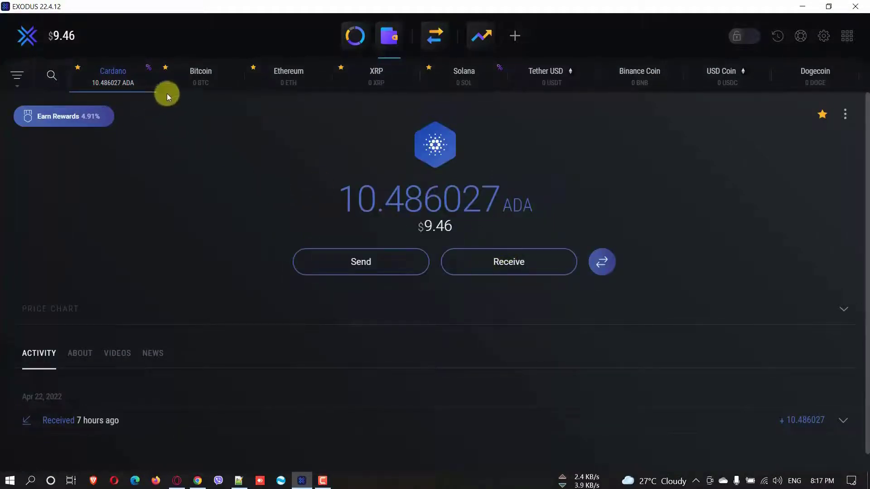
pyautogui.click(200, 76)
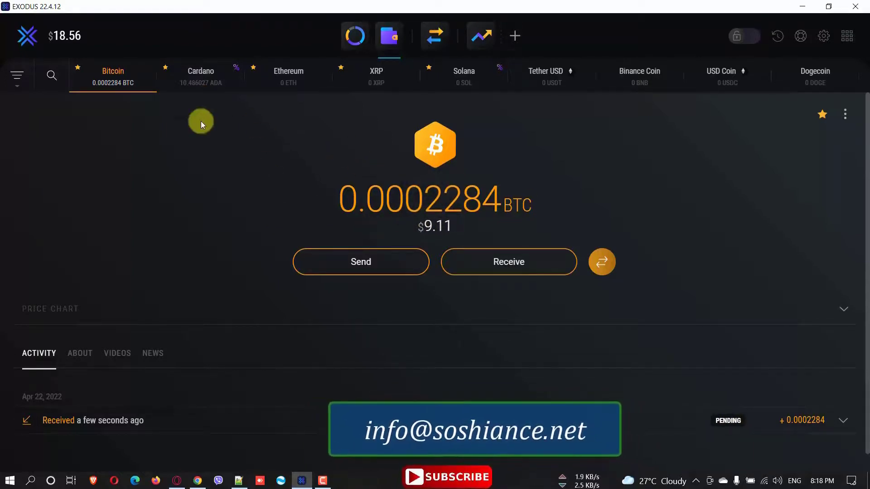
# Return to the Cardano wallet holding 10.486027 ADA ($9.46), portfolio total $18.57.
pyautogui.click(202, 84)
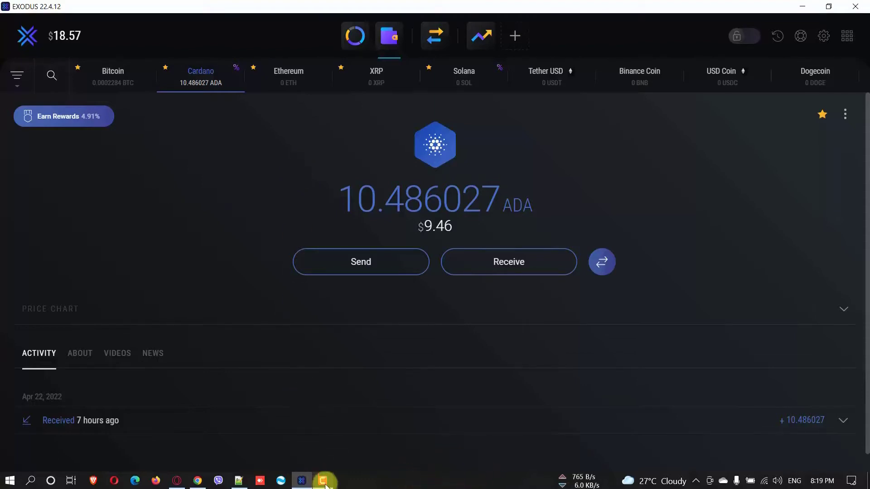
pyautogui.moveTo(326, 484)
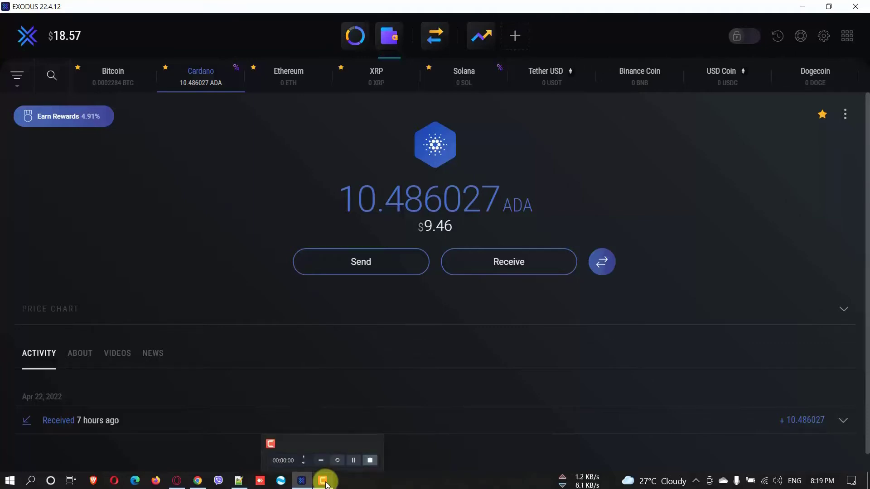